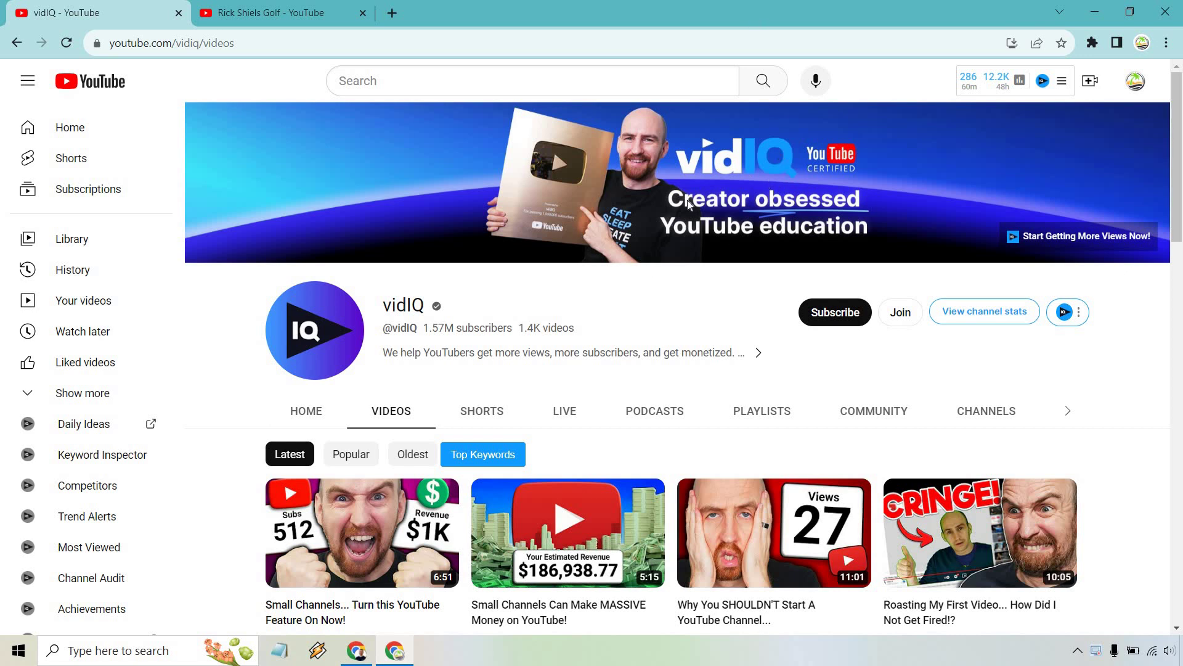
- Open vidIQ's Trending Videos for the vidIQ channel, then switch to its Top Keywords view
scroll(1117, 304, down, 6)
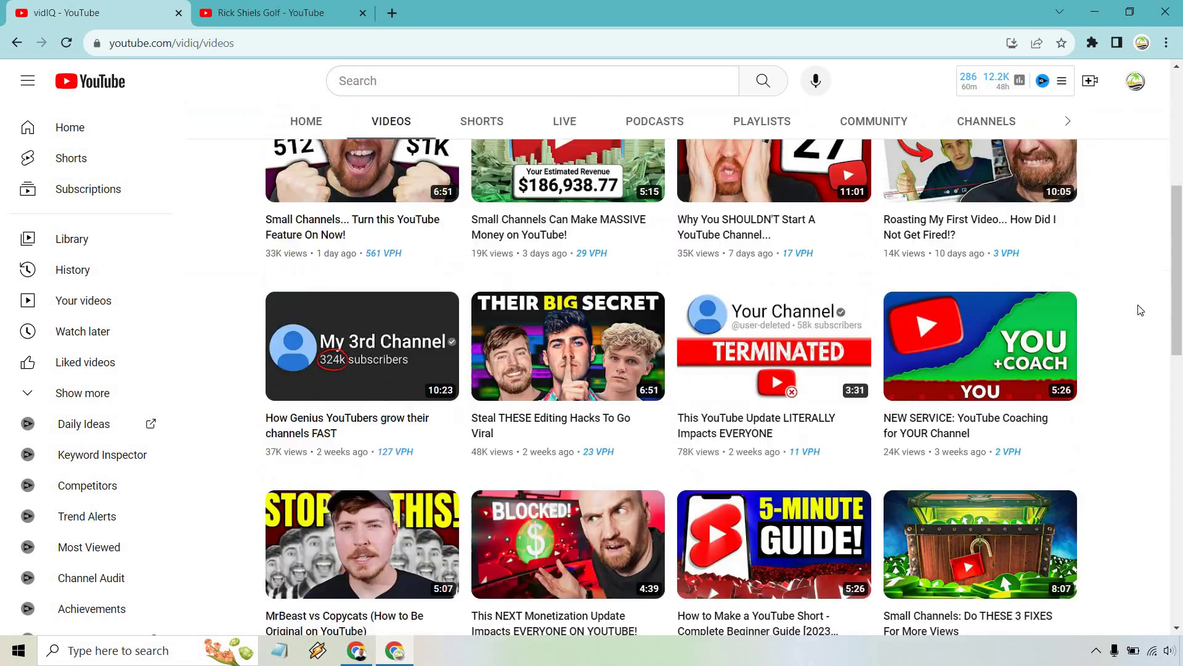
scroll(1140, 333, down, 3)
scroll(1147, 373, up, 8)
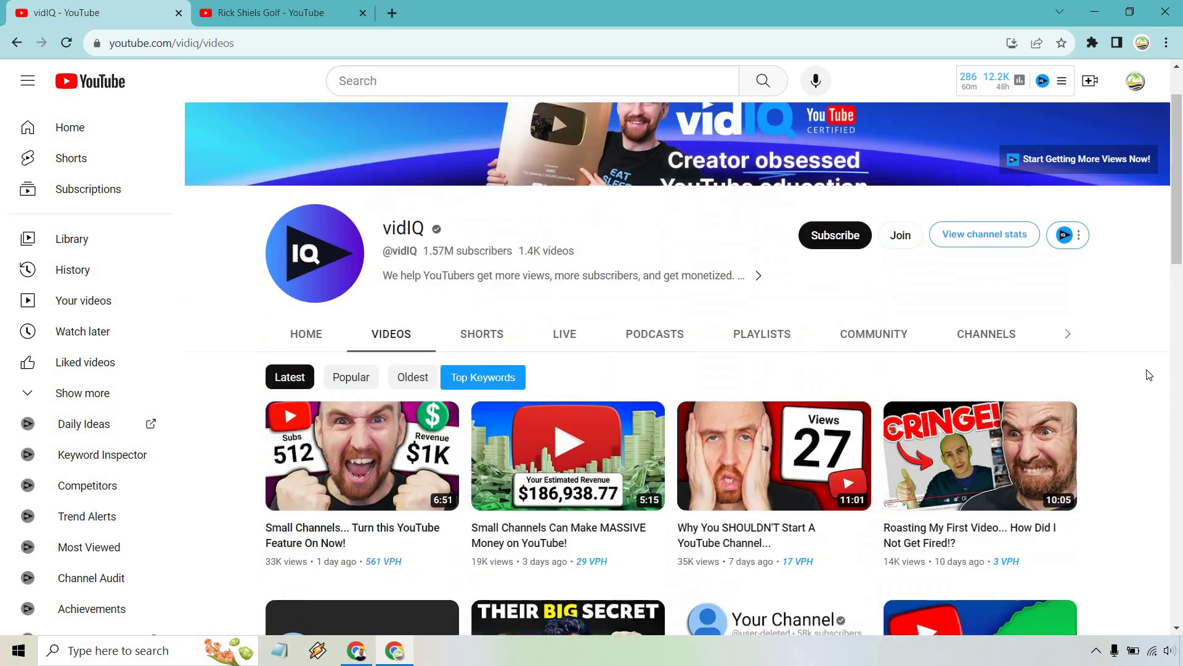
scroll(1150, 375, up, 1)
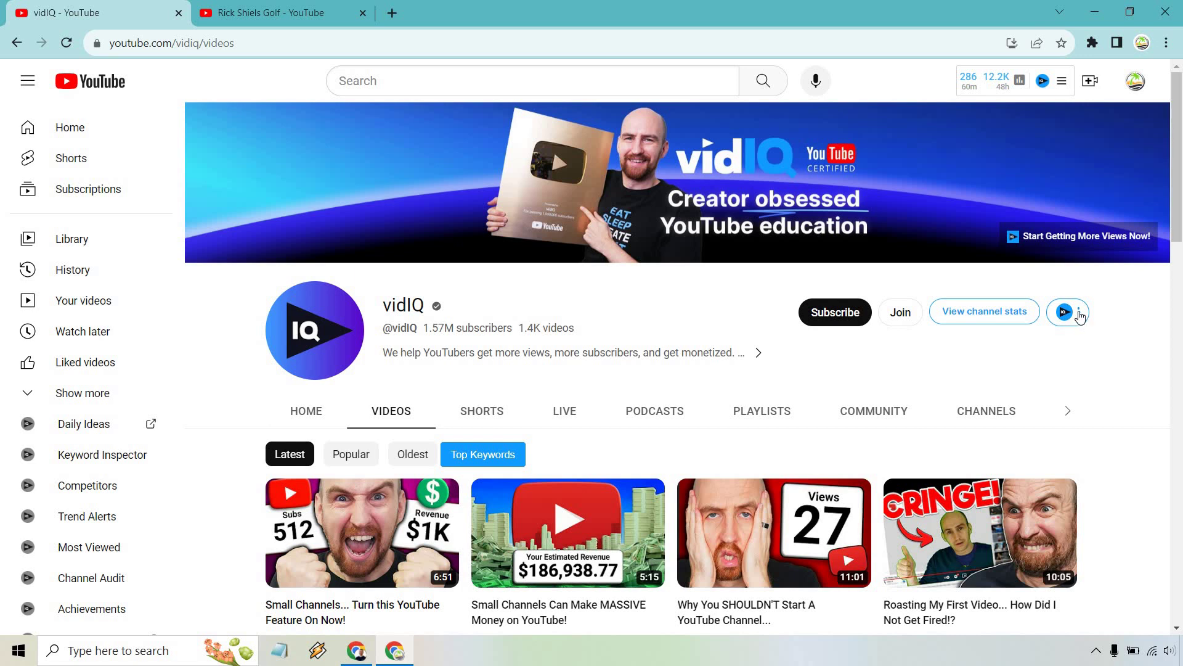
click(1080, 313)
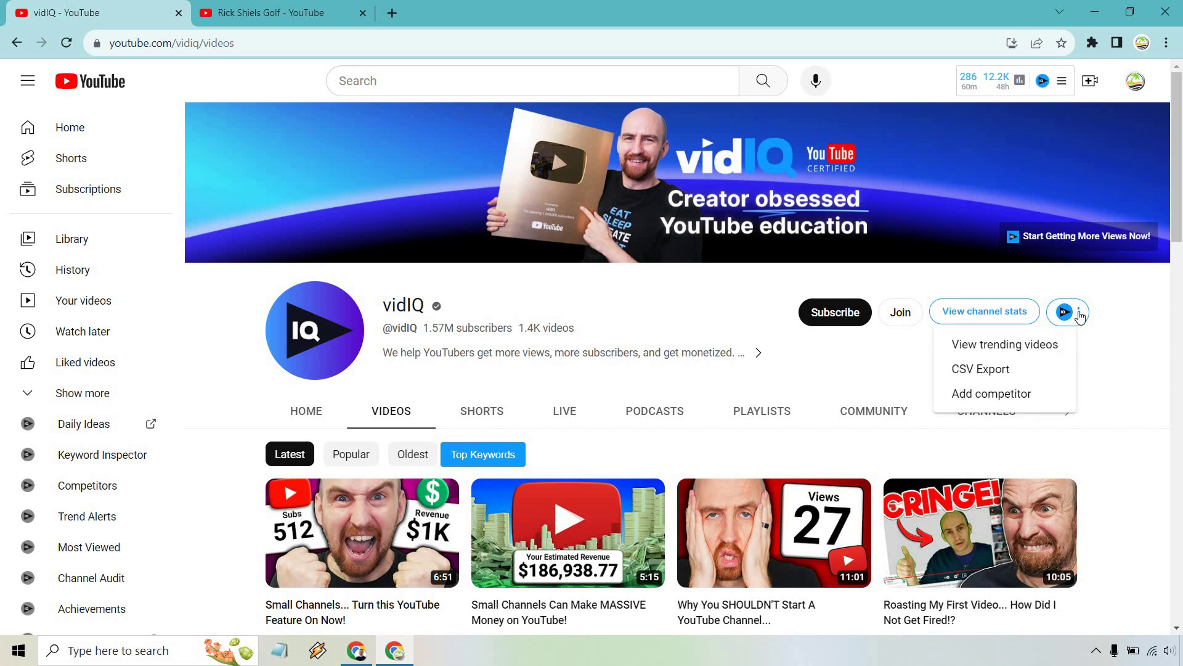
click(1055, 339)
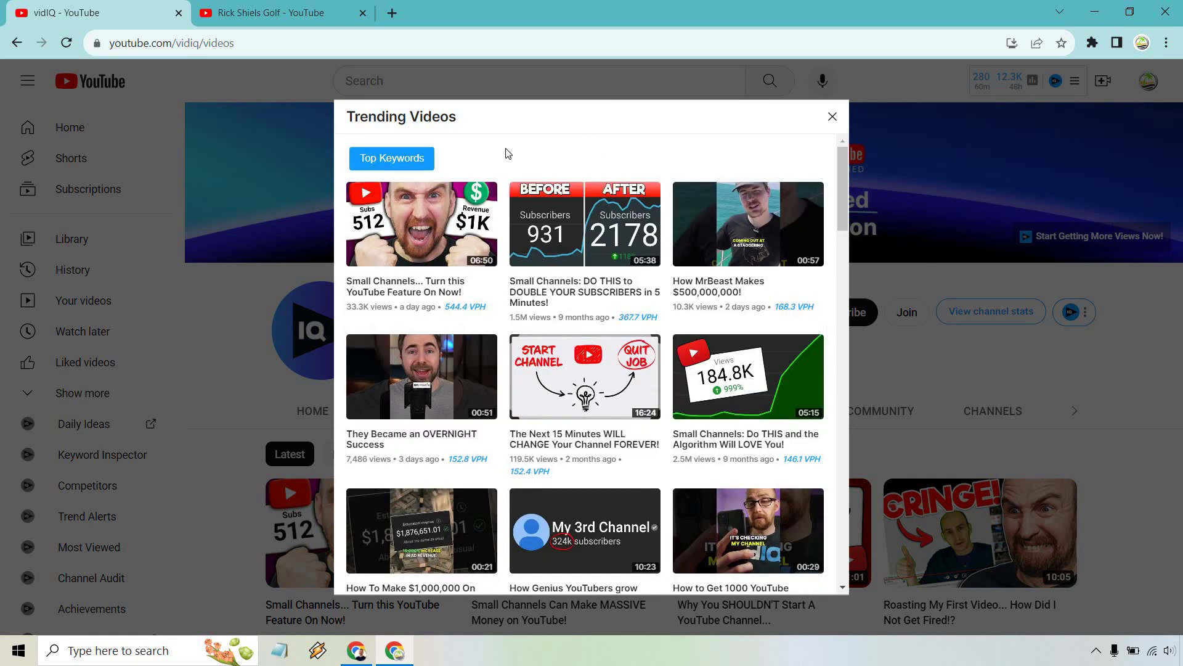
click(409, 160)
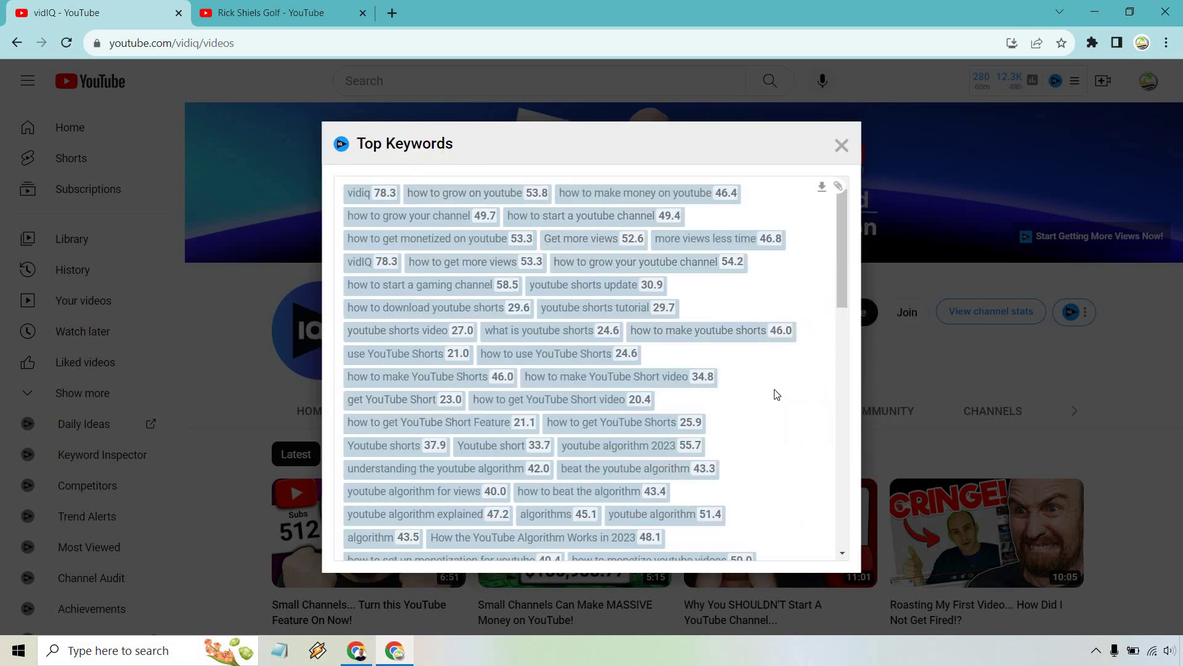
- Scroll through the vidIQ channel's keyword scores, then close the Top Keywords window
scroll(778, 392, down, 10)
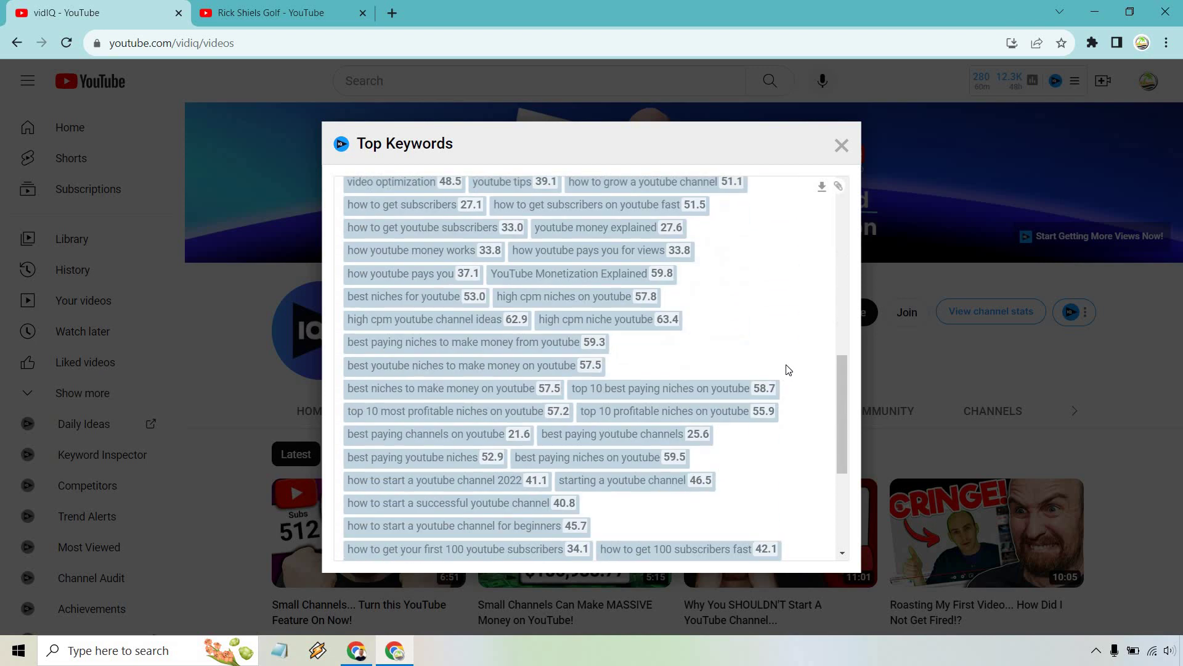
scroll(788, 369, down, 3)
scroll(792, 396, up, 15)
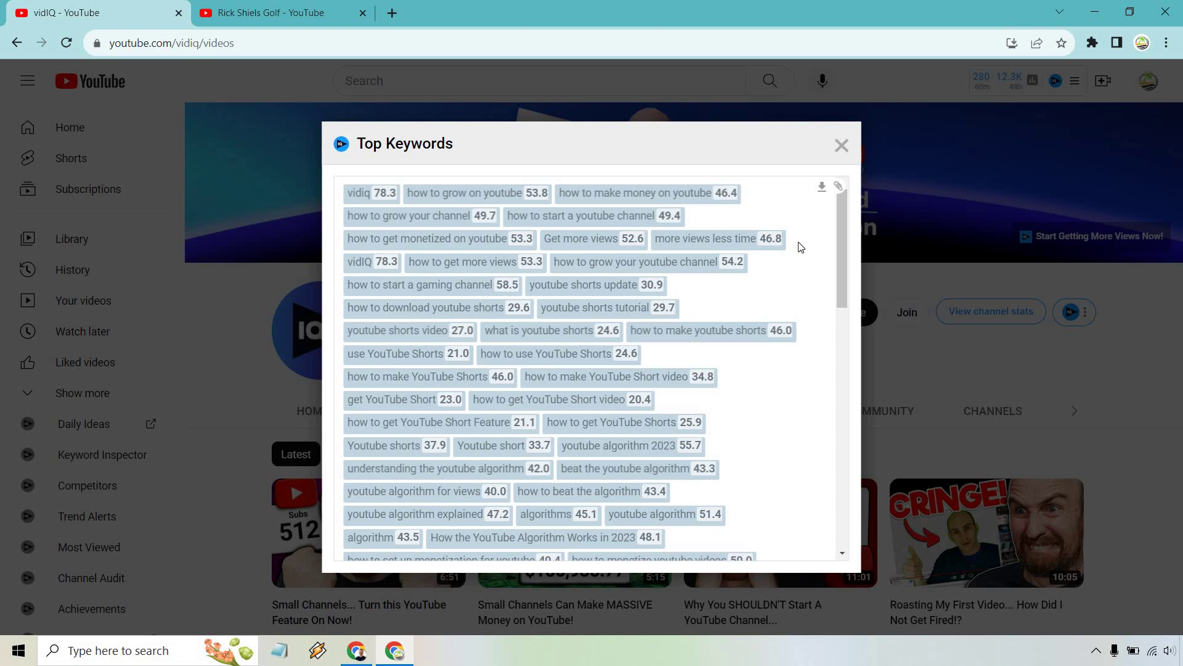
click(842, 147)
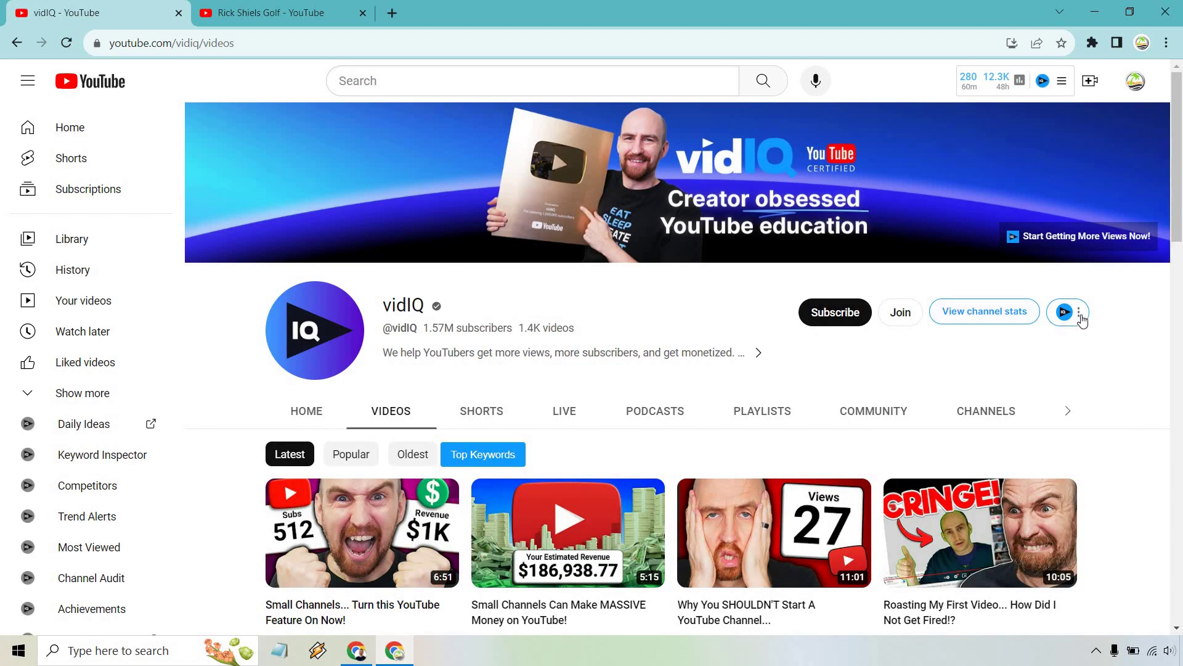
- Reopen the vidIQ channel's trending videos from the vidIQ options menu beside Subscribe
click(1079, 313)
click(1064, 343)
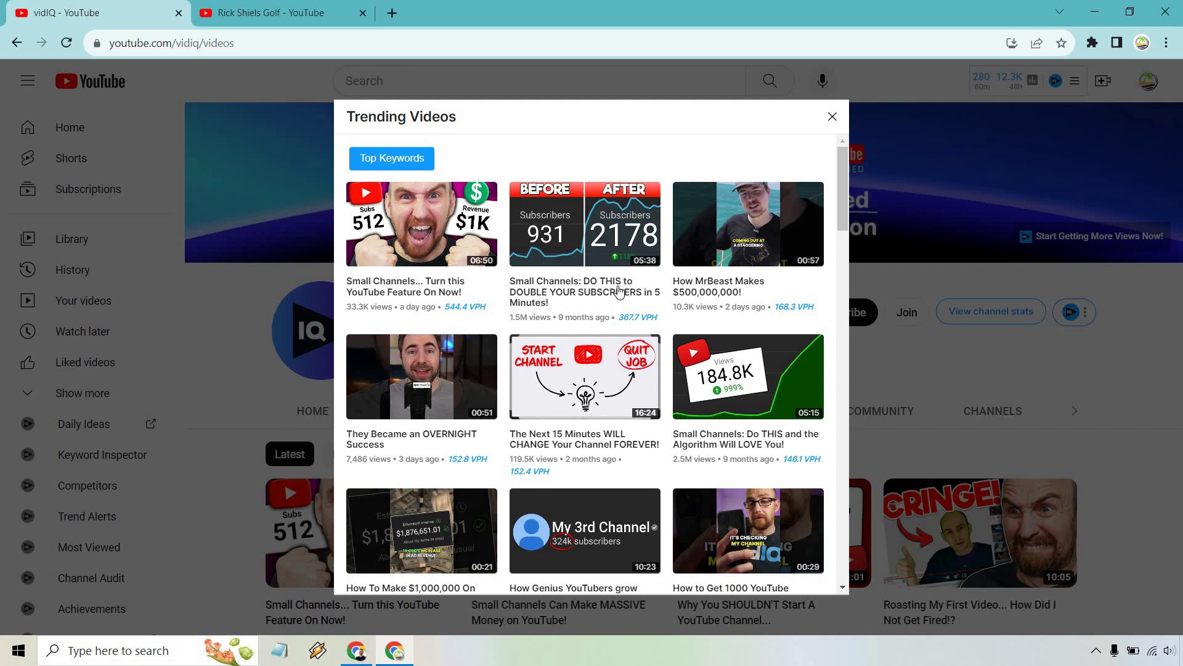
scroll(619, 291, down, 1)
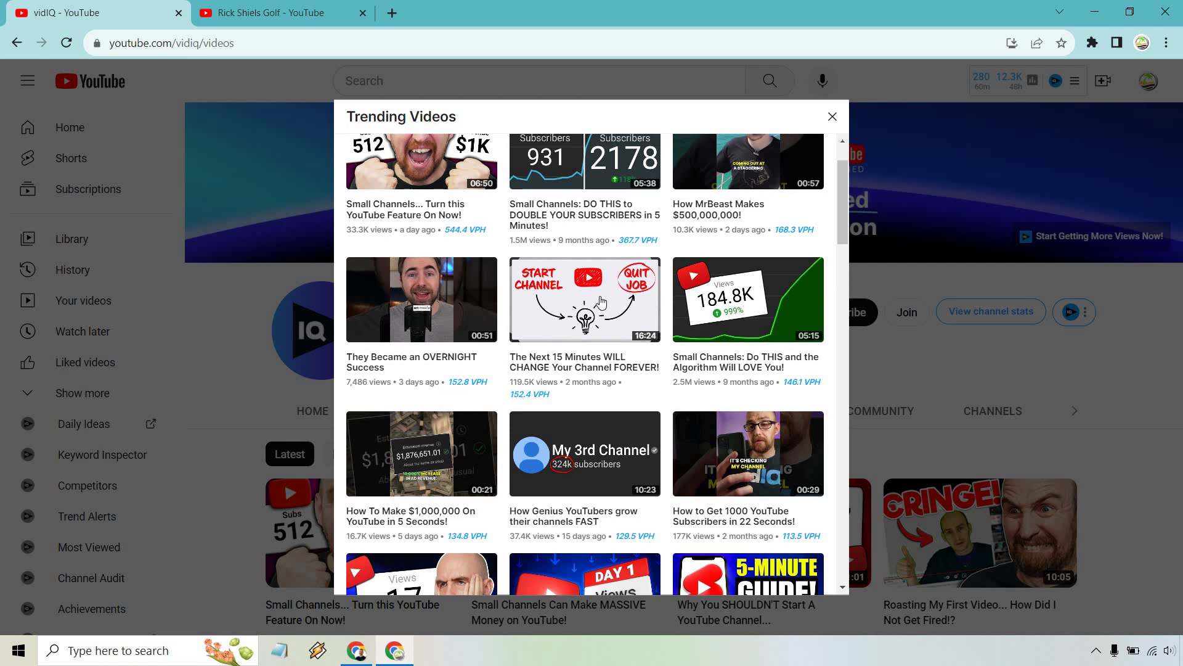
scroll(497, 452, down, 1)
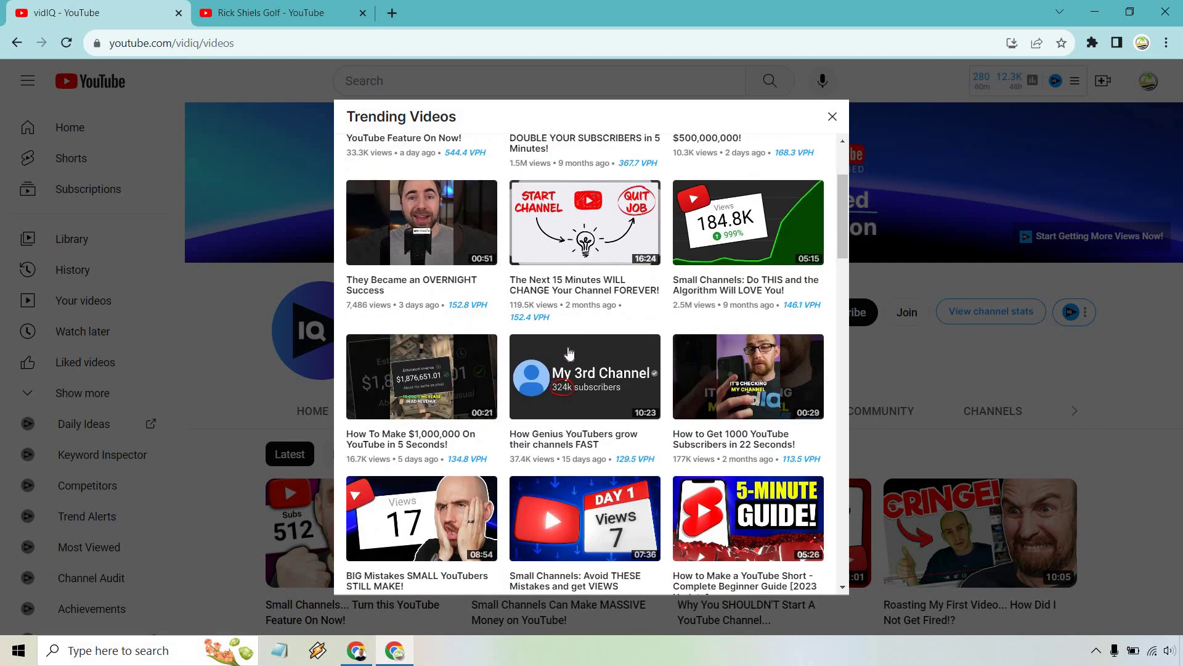
scroll(635, 357, down, 1)
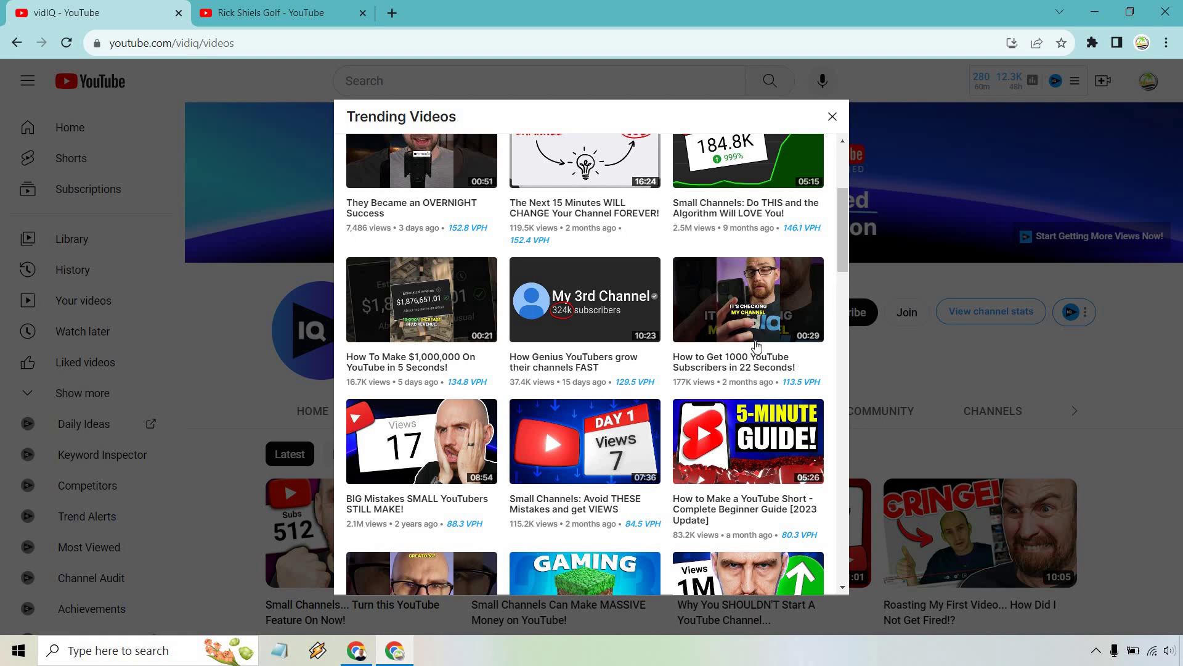
scroll(757, 347, down, 1)
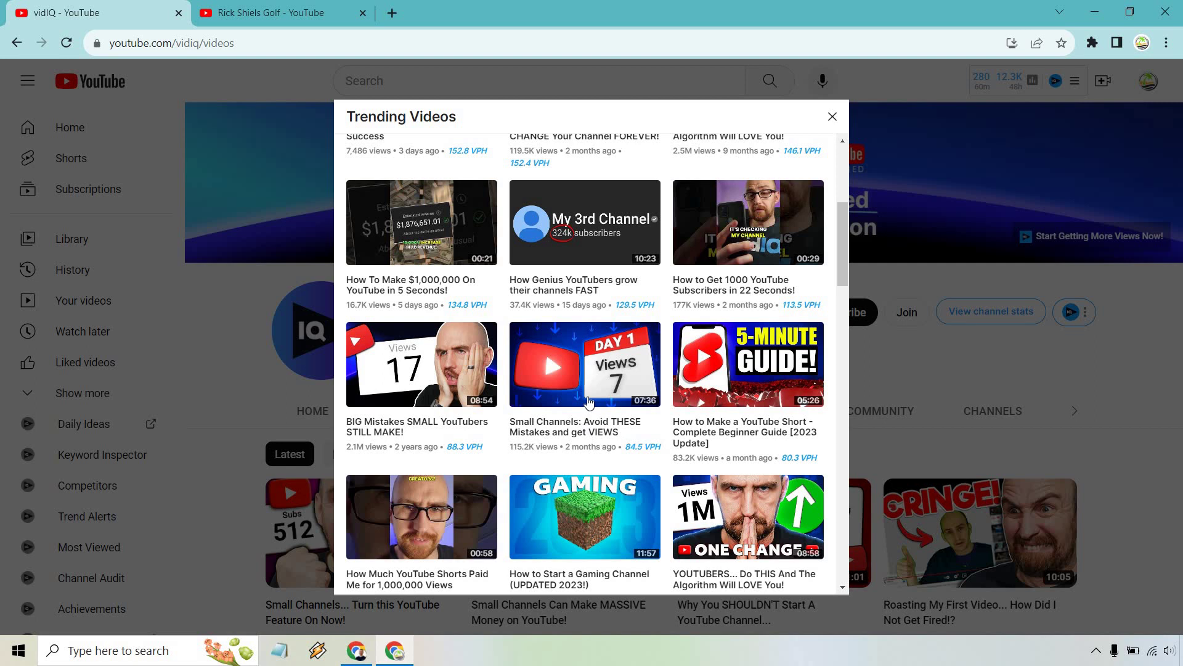
scroll(587, 400, down, 1)
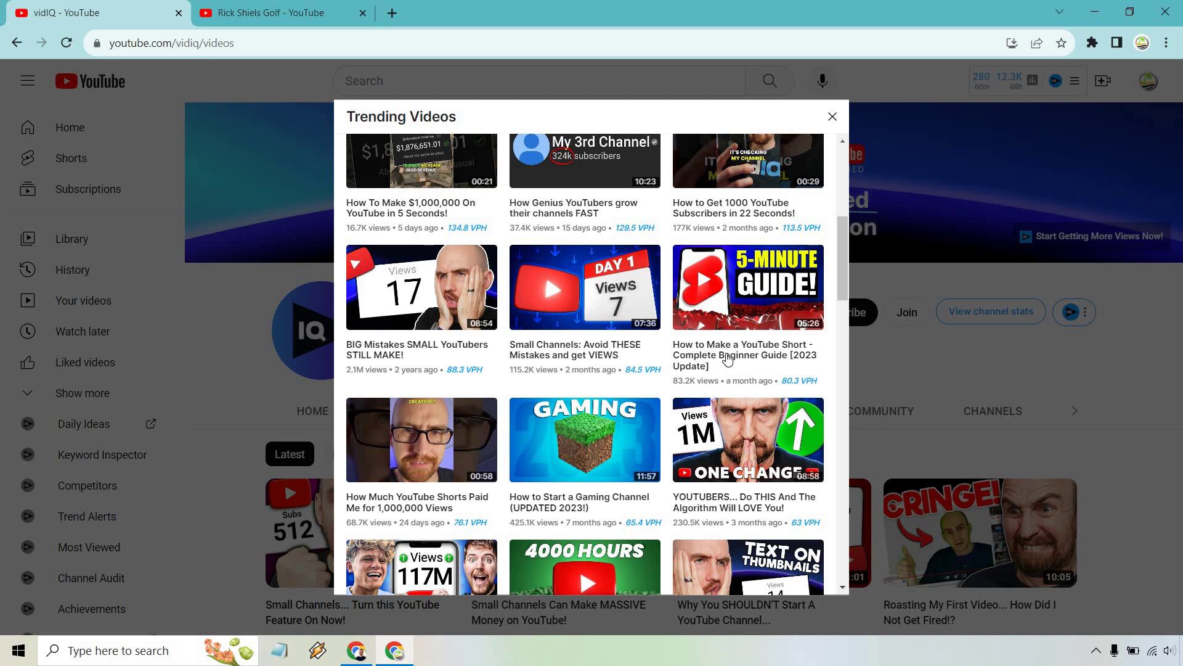
scroll(727, 360, down, 2)
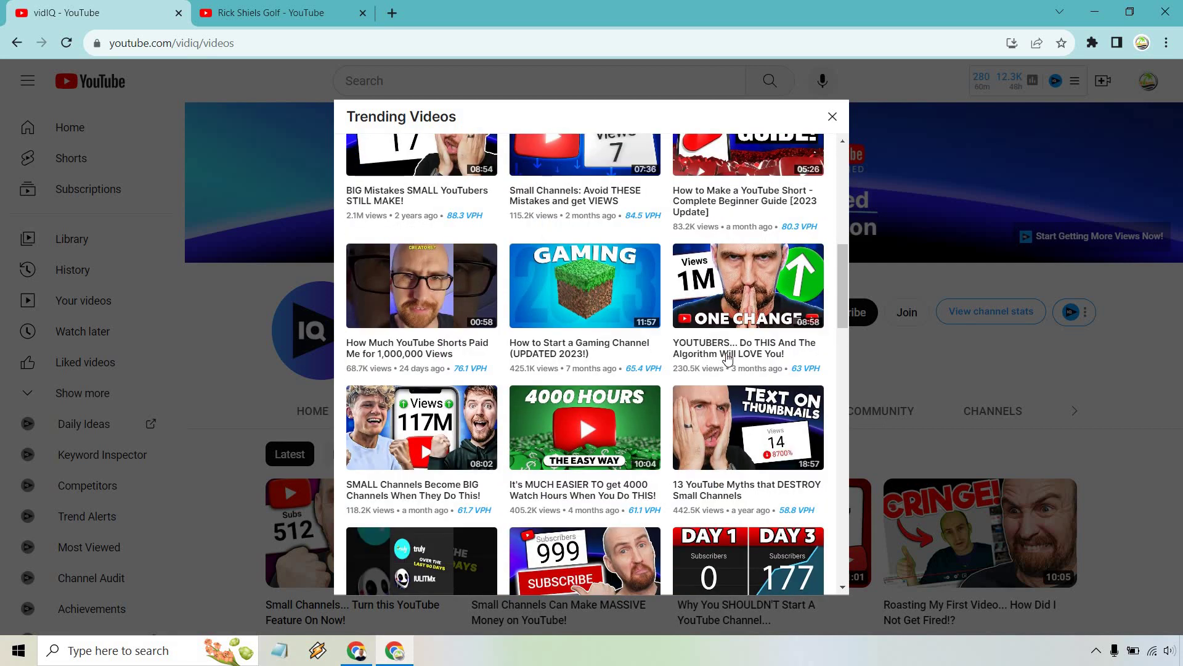
scroll(595, 424, down, 1)
scroll(602, 382, down, 1)
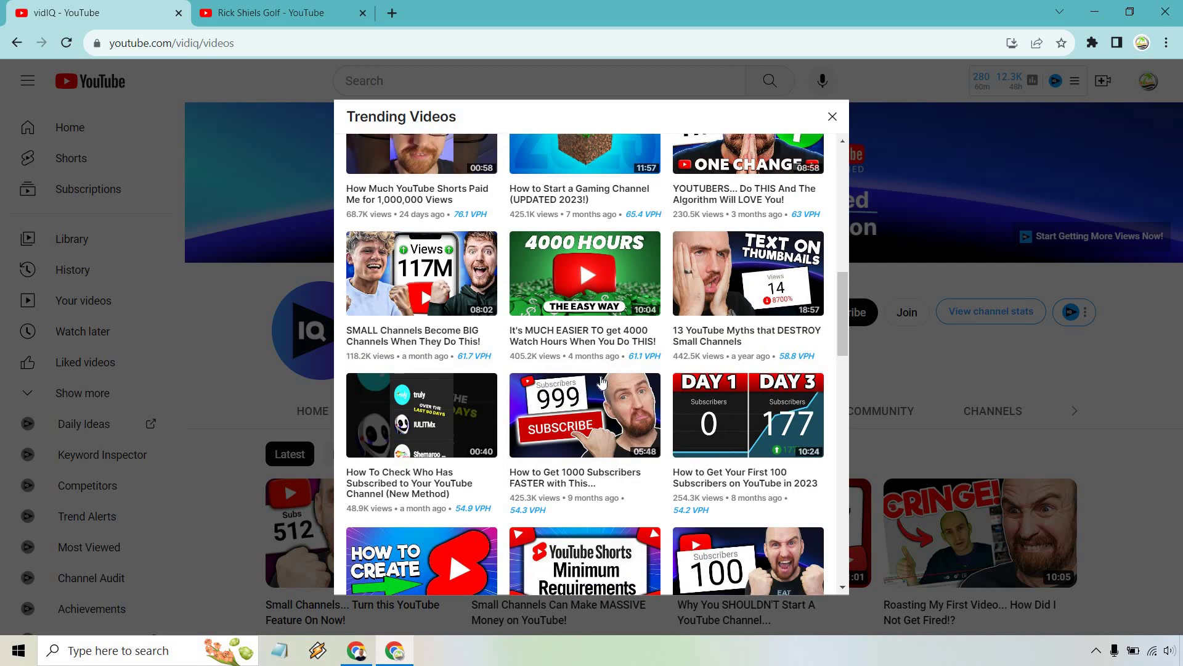
scroll(602, 383, down, 1)
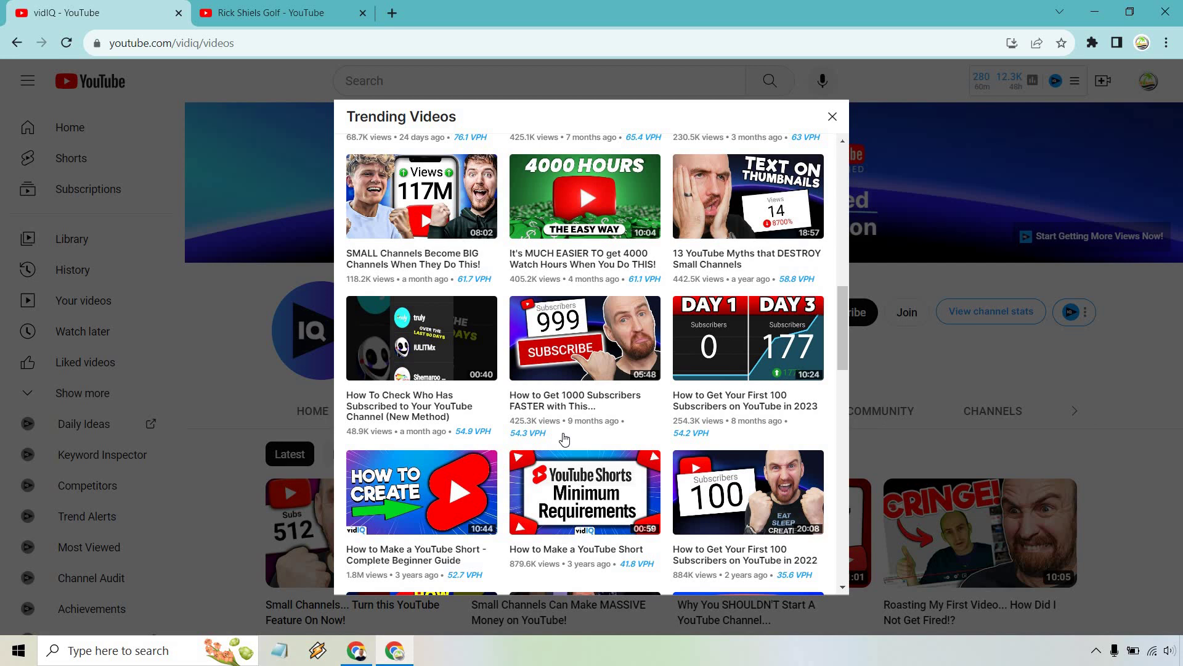
- Scroll through the vidIQ channel's trending videos and their VPH, then close the list
scroll(564, 439, down, 1)
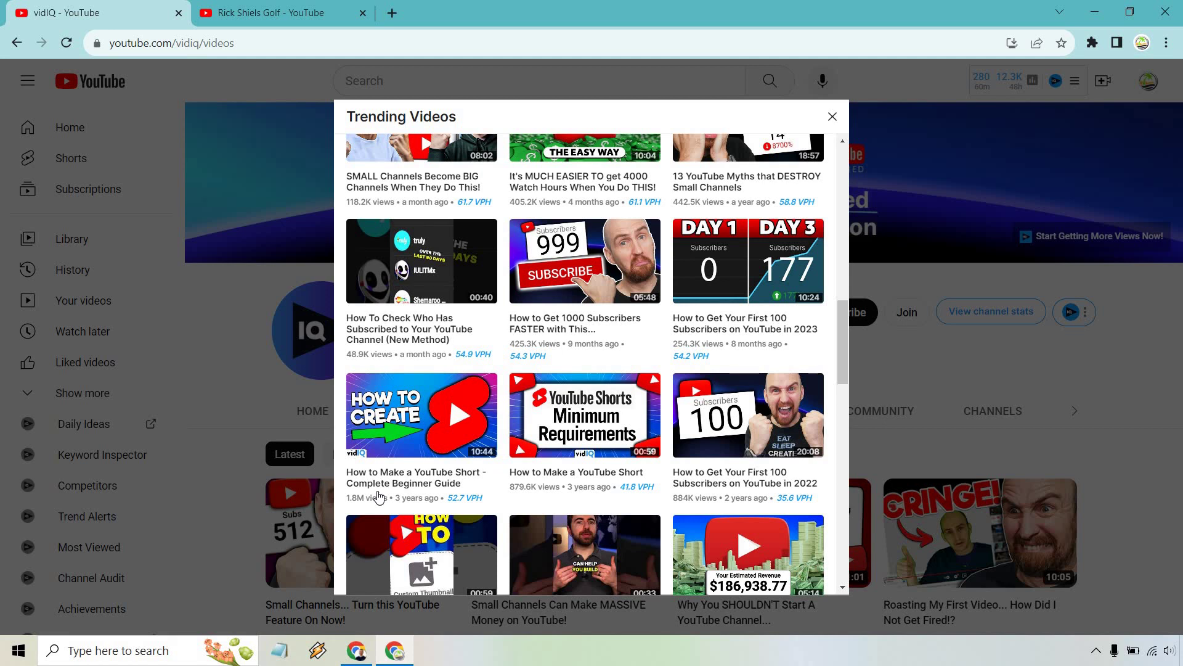
scroll(572, 368, down, 1)
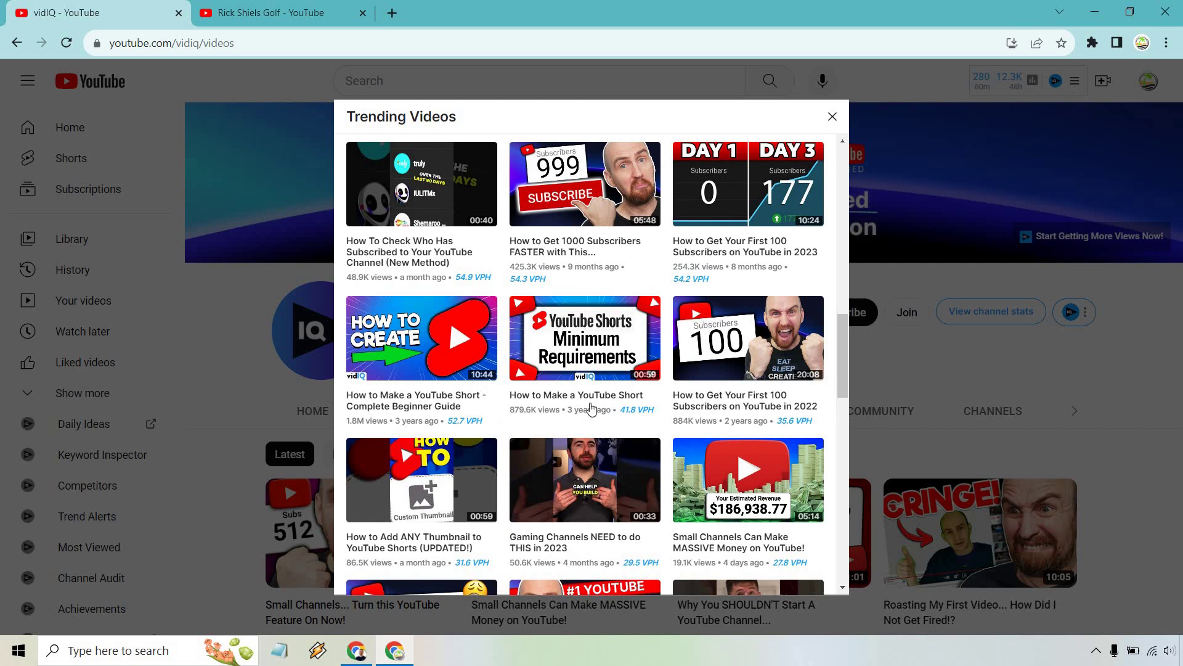
scroll(609, 358, down, 1)
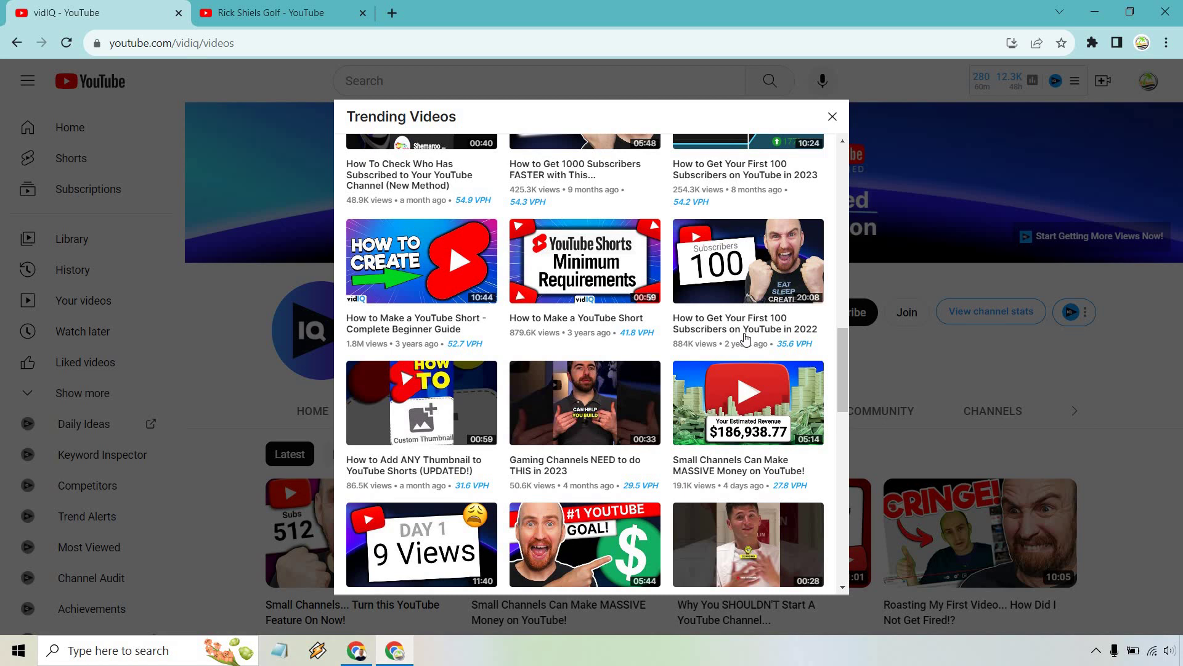
scroll(746, 339, down, 5)
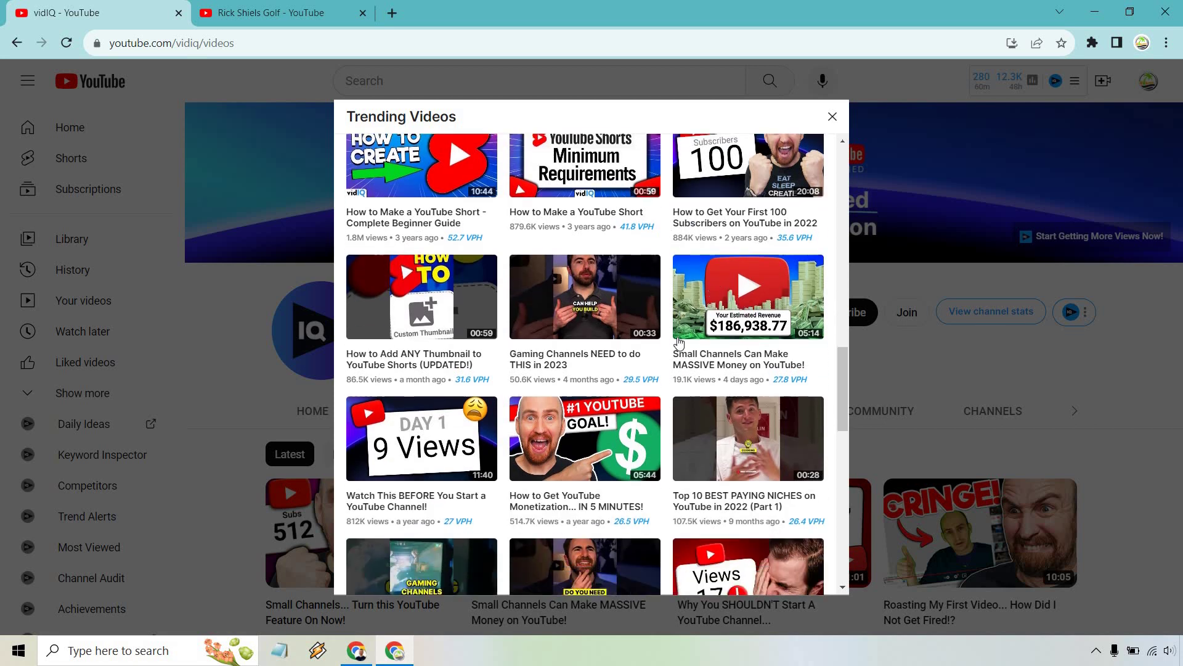
scroll(671, 357, down, 1)
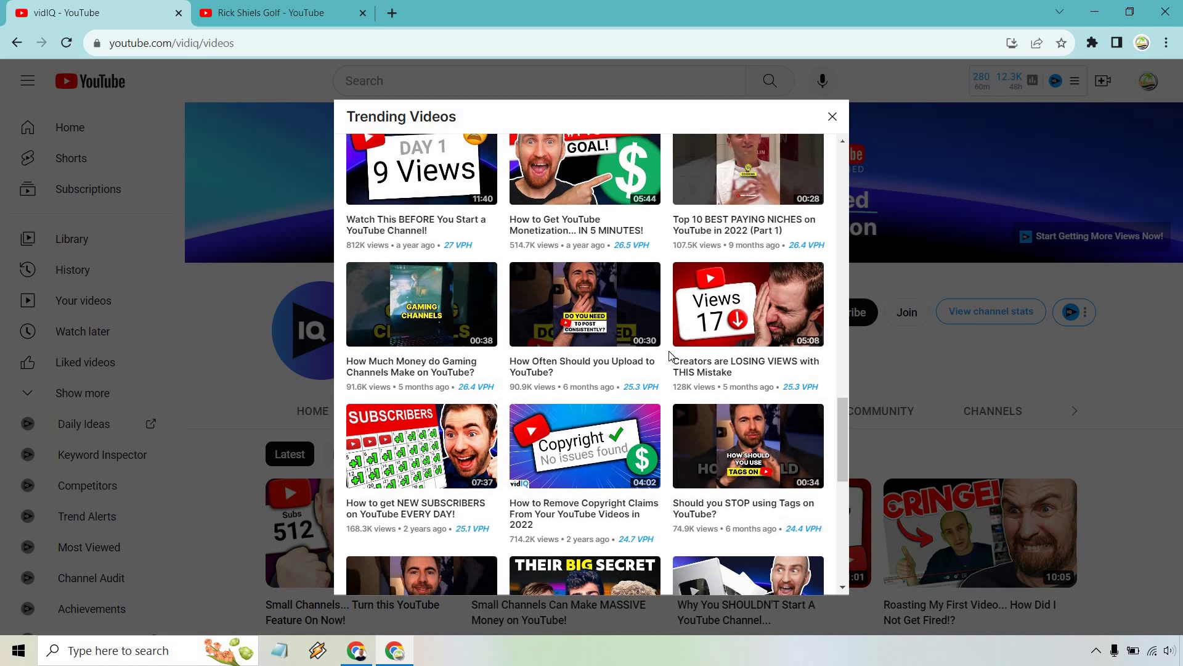
scroll(670, 355, up, 20)
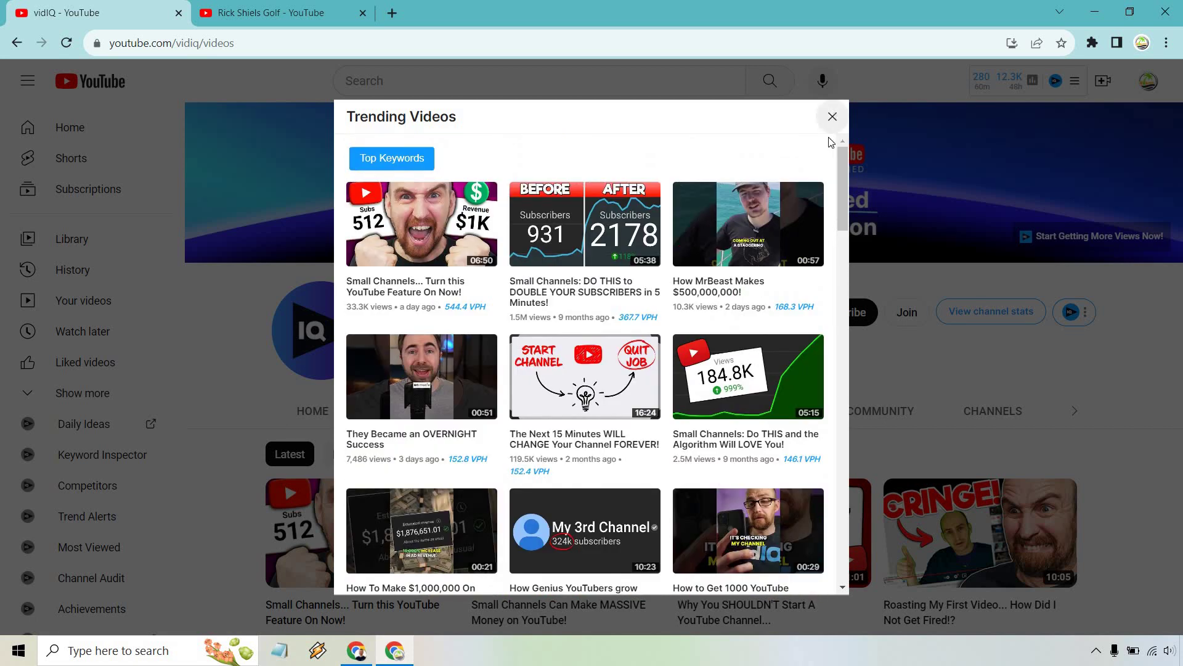
click(833, 117)
- Reload the Rick Shiels Golf channel tab and open its vidIQ options menu
key(ctrl+Tab)
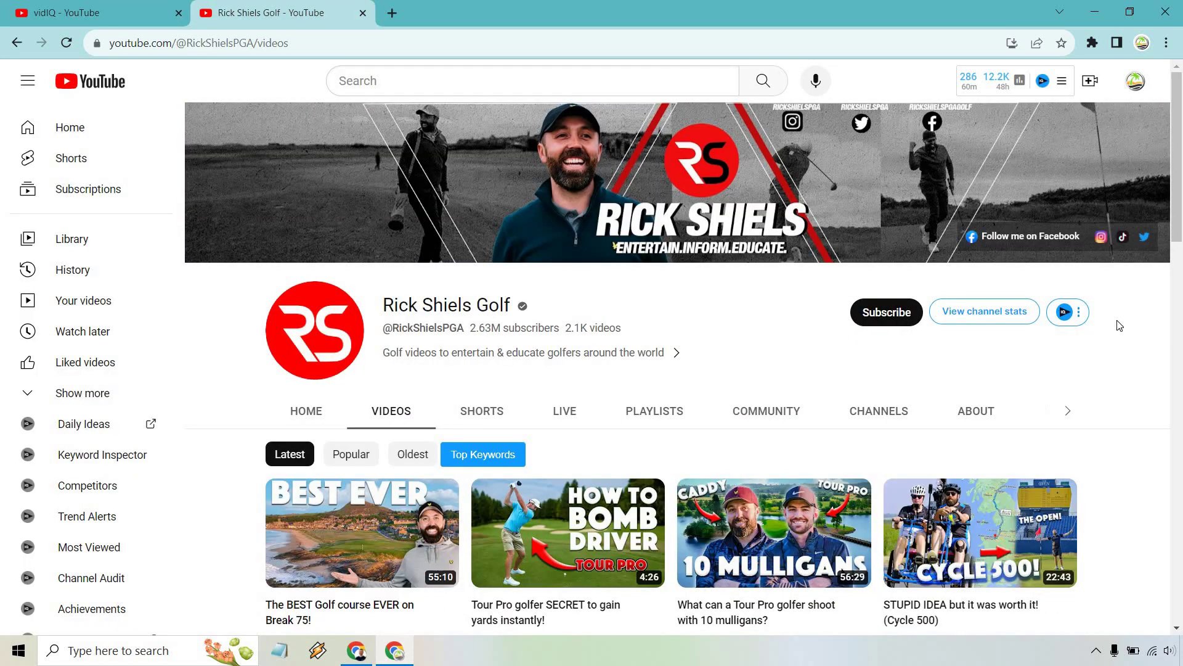
right_click(1108, 299)
click(1127, 350)
click(1080, 313)
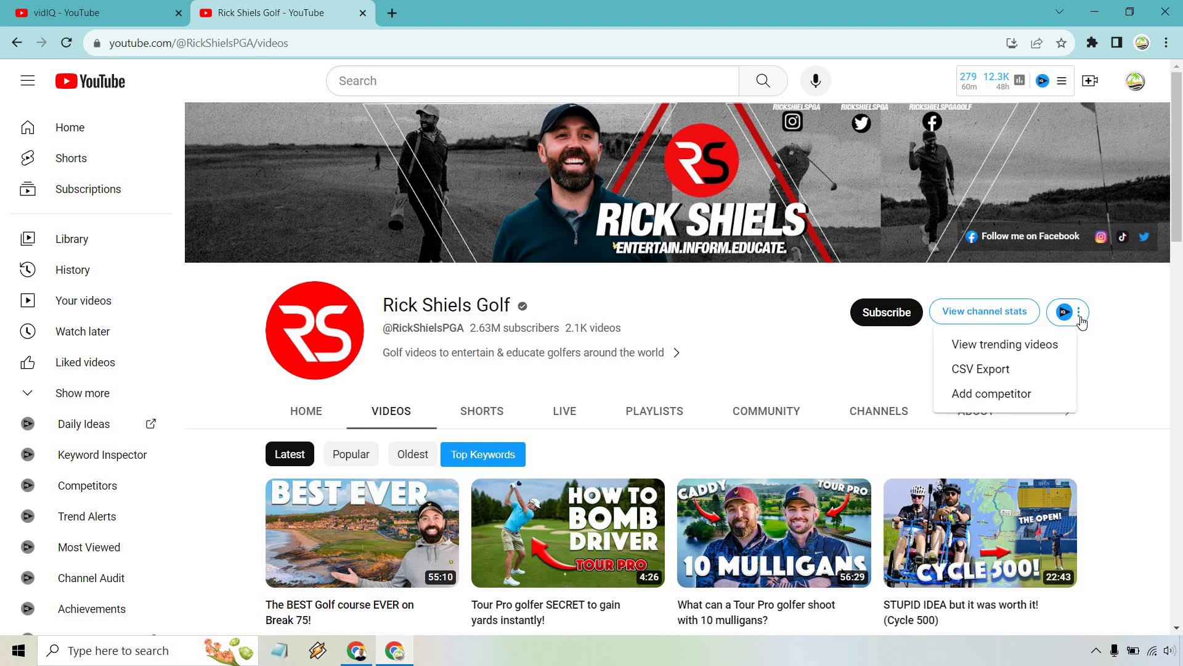
- Show the Rick Shiels Golf channel's top keywords with scores, such as Golf 55.0
click(1051, 347)
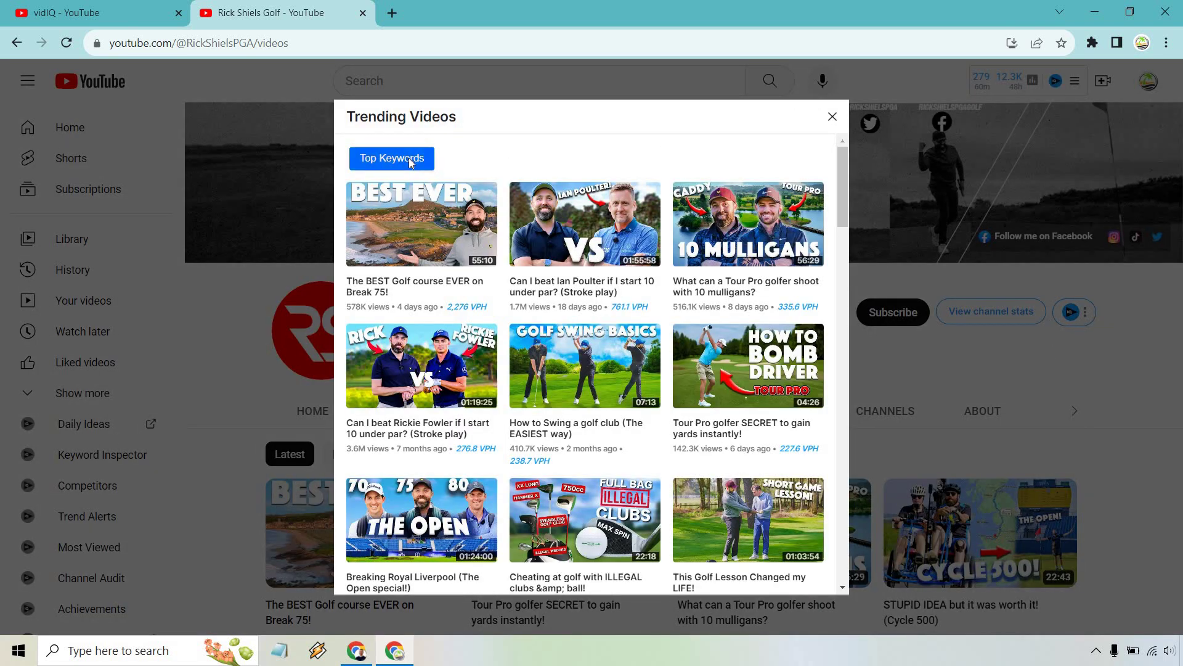
click(409, 158)
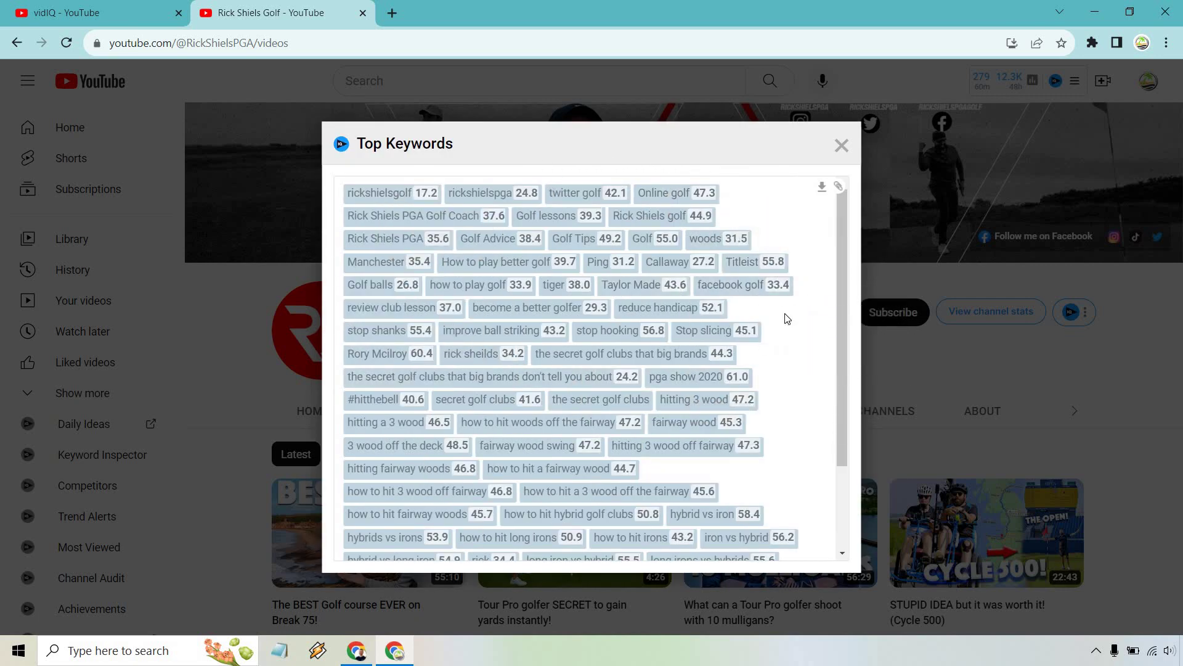
- Scroll the golf channel's keyword scores to the bottom and back, then close the list
scroll(787, 318, down, 2)
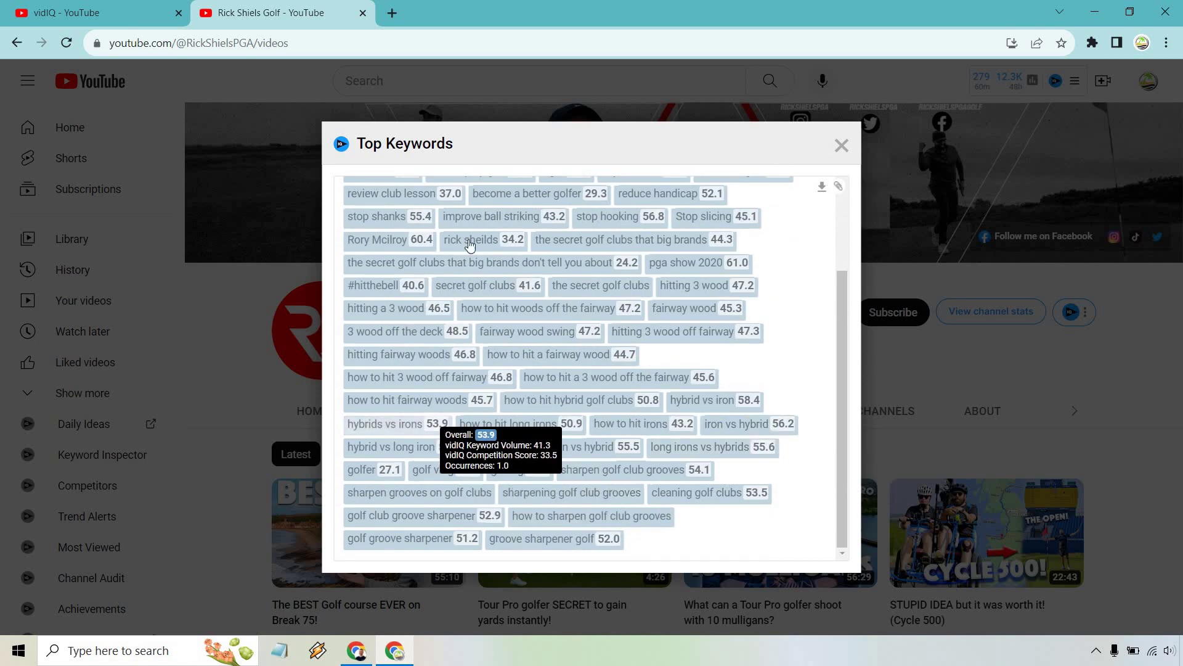
scroll(785, 304, up, 2)
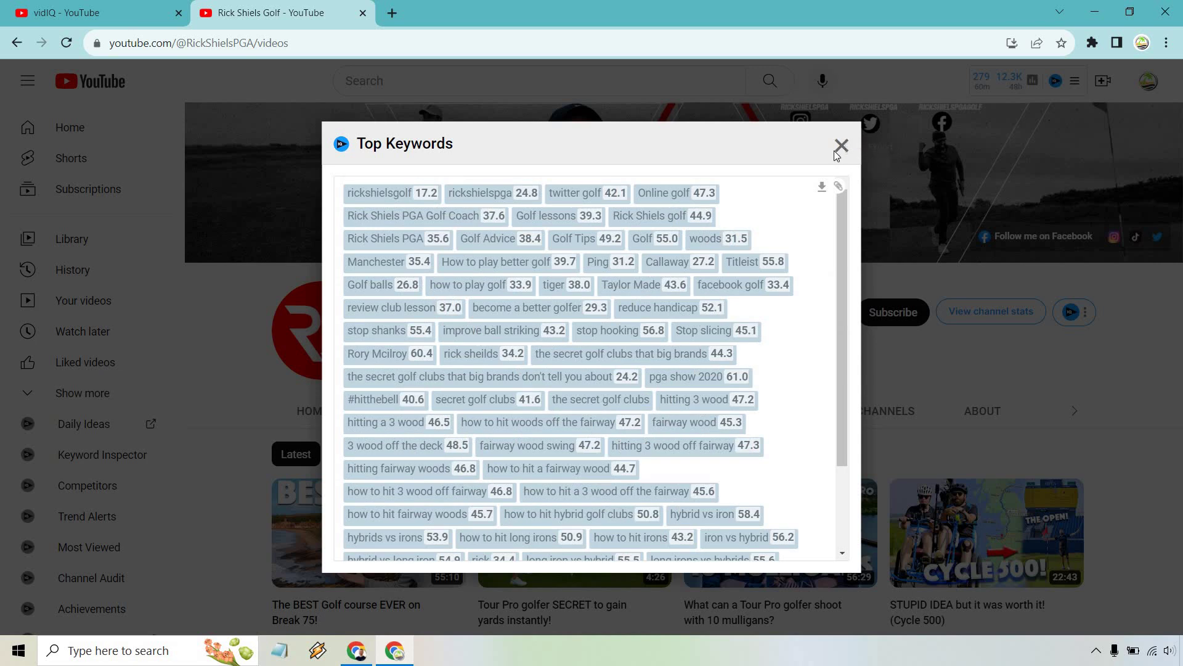
click(838, 147)
click(1080, 316)
- List the Rick Shiels Golf channel's trending videos ranked by views per hour
click(1057, 347)
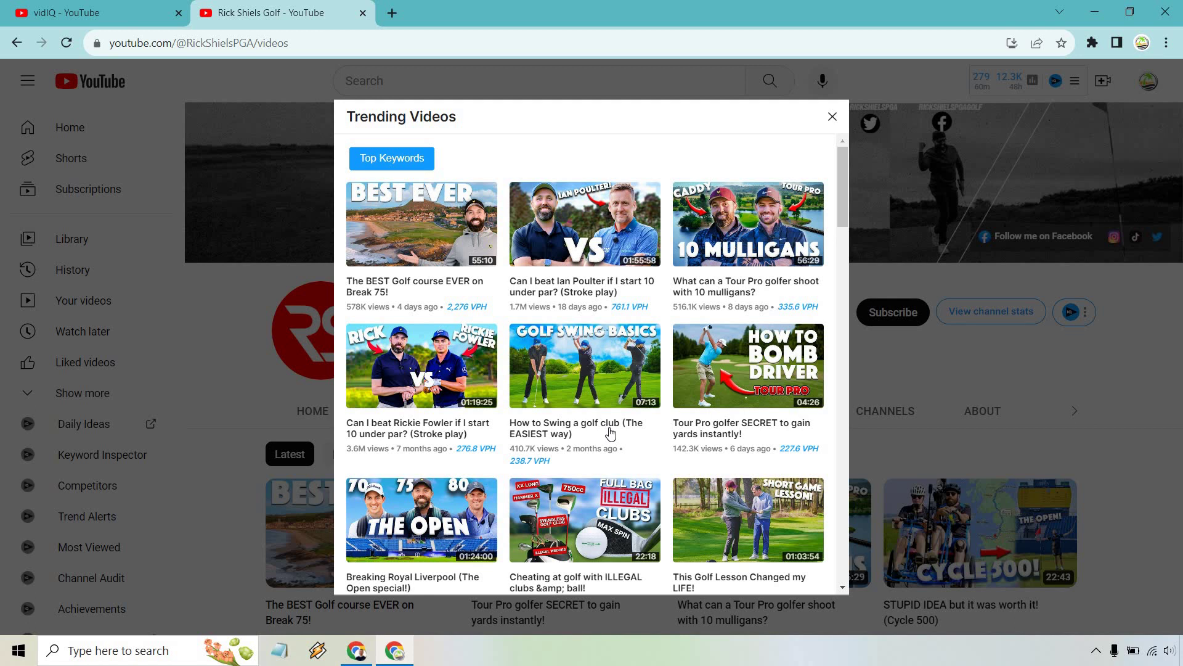
scroll(613, 419, down, 1)
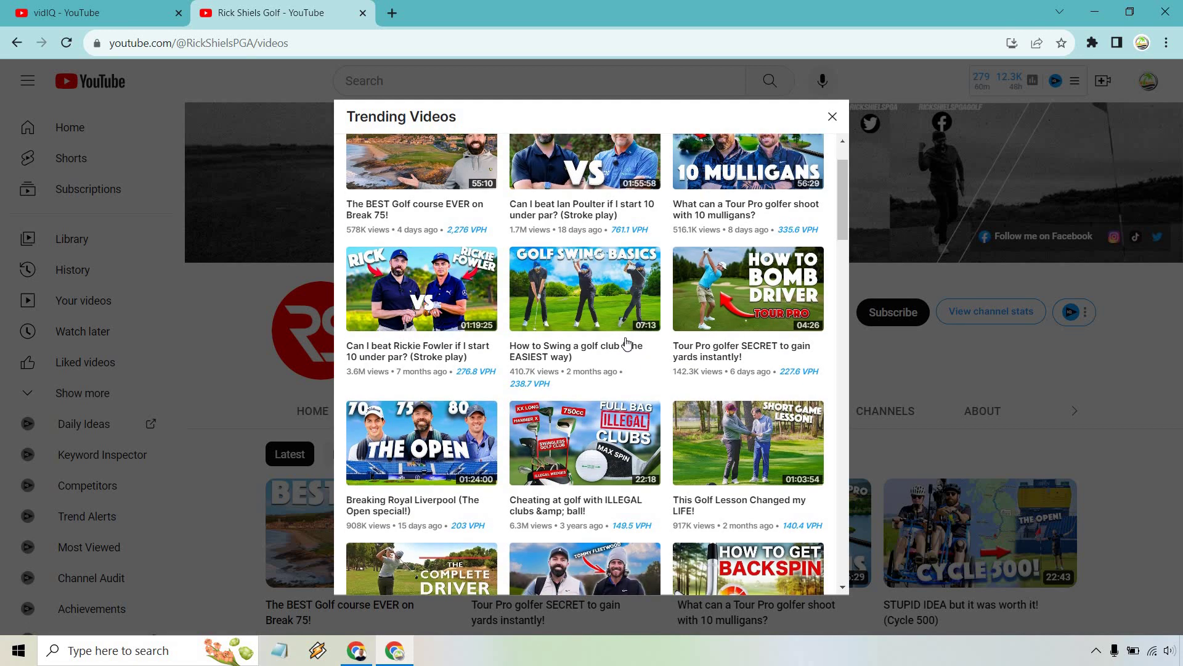
scroll(620, 382, down, 1)
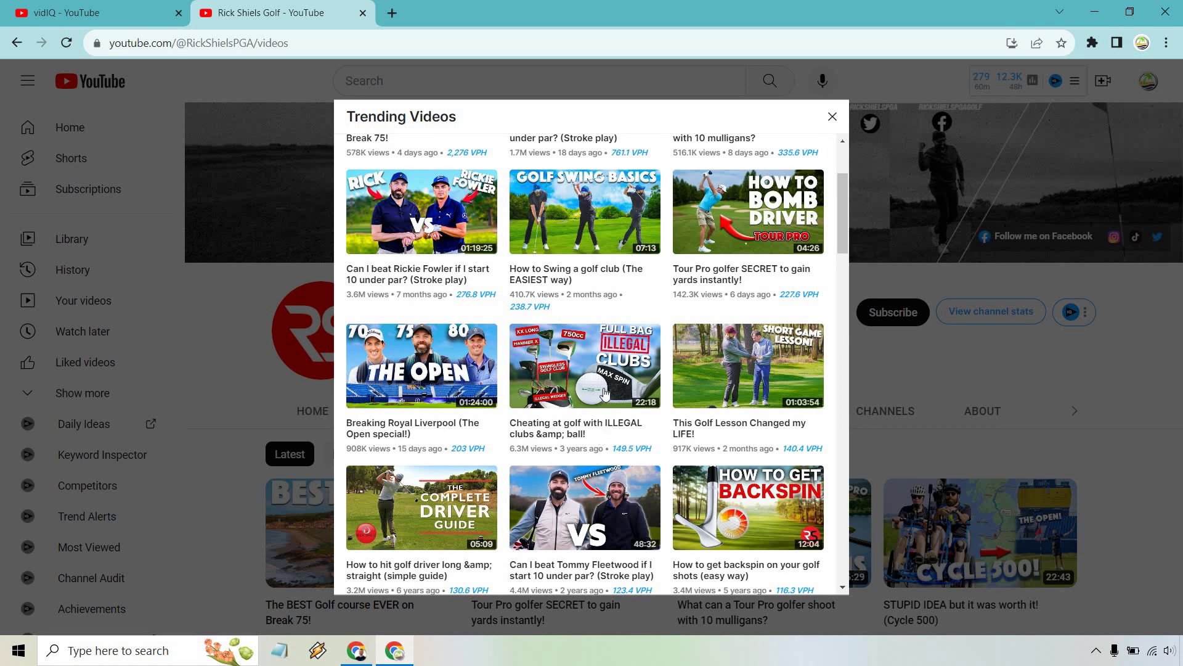
scroll(604, 373, down, 1)
scroll(601, 373, down, 1)
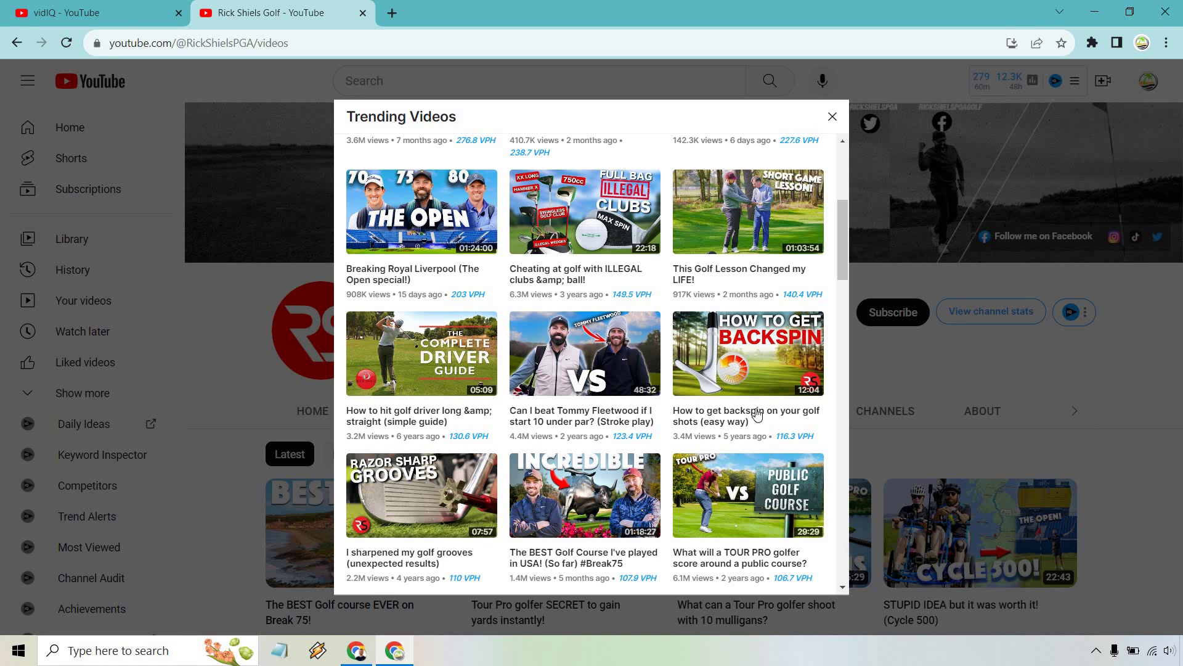
scroll(739, 370, down, 2)
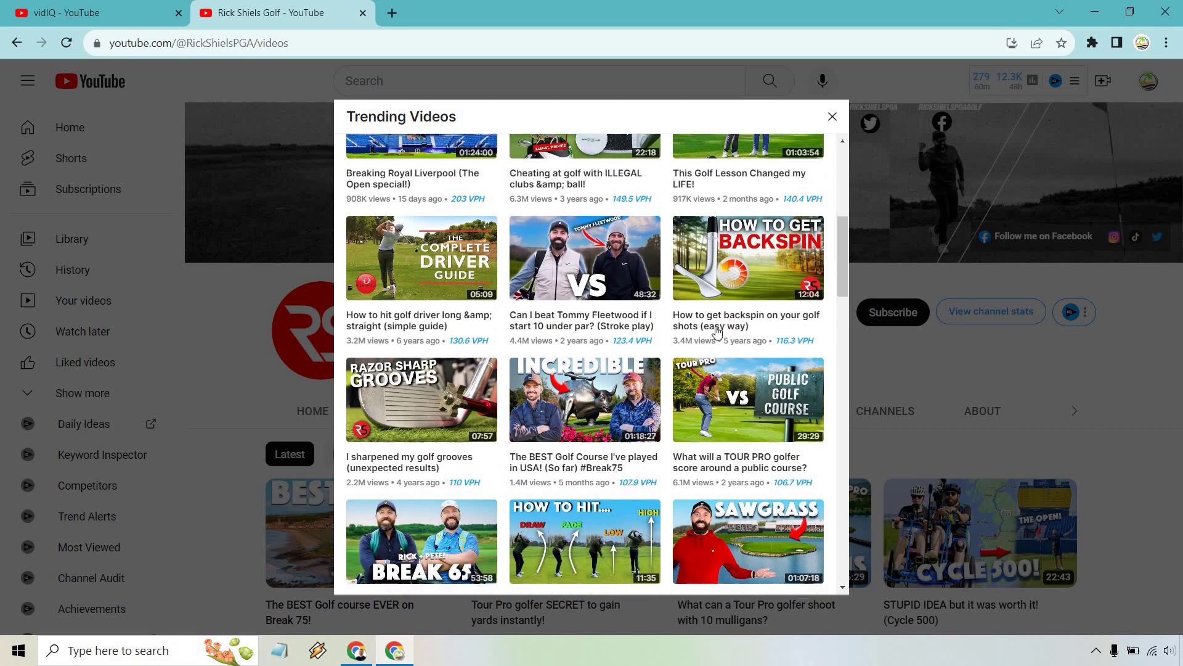
scroll(712, 323, down, 5)
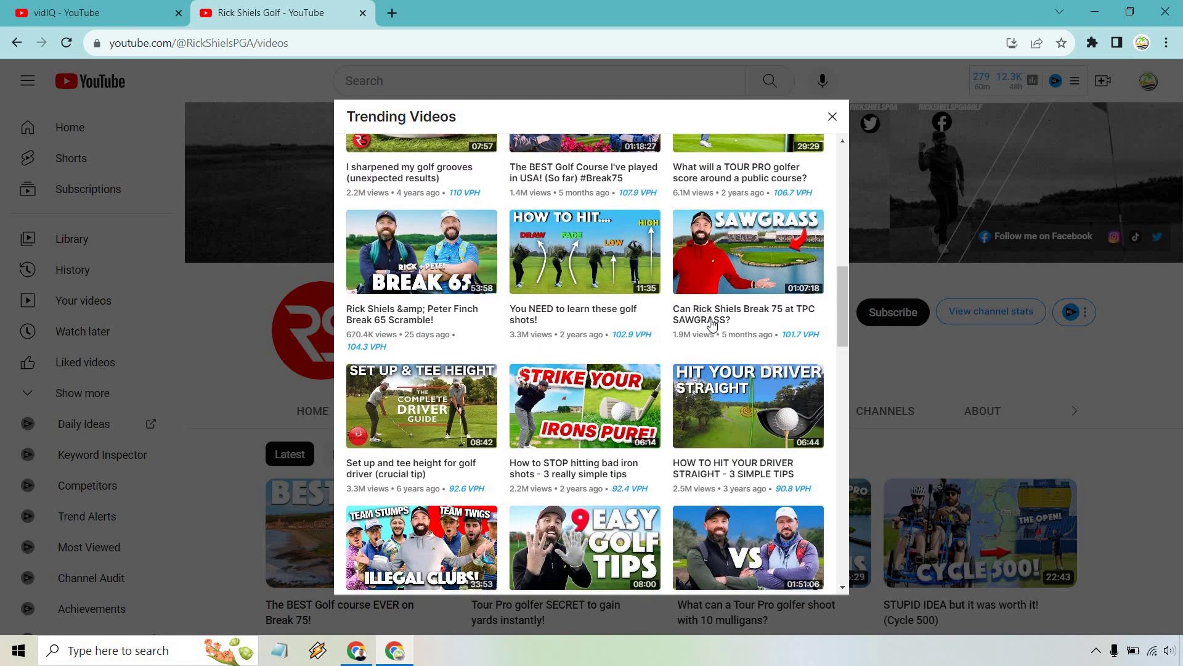
scroll(712, 323, down, 2)
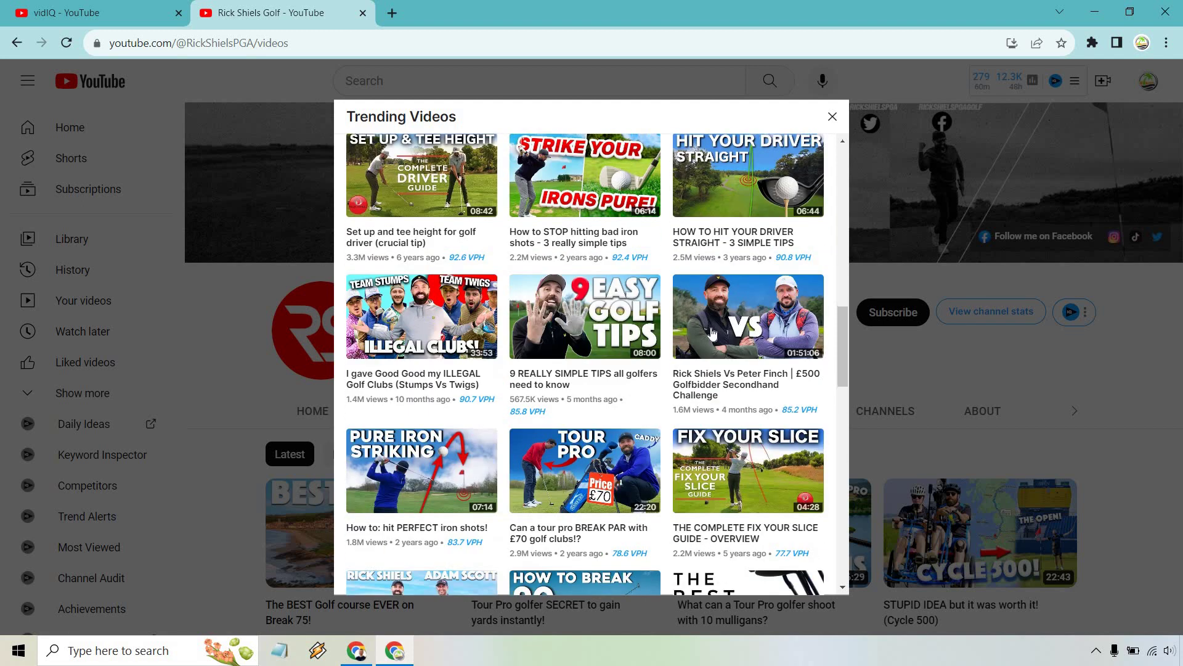
scroll(706, 376, up, 12)
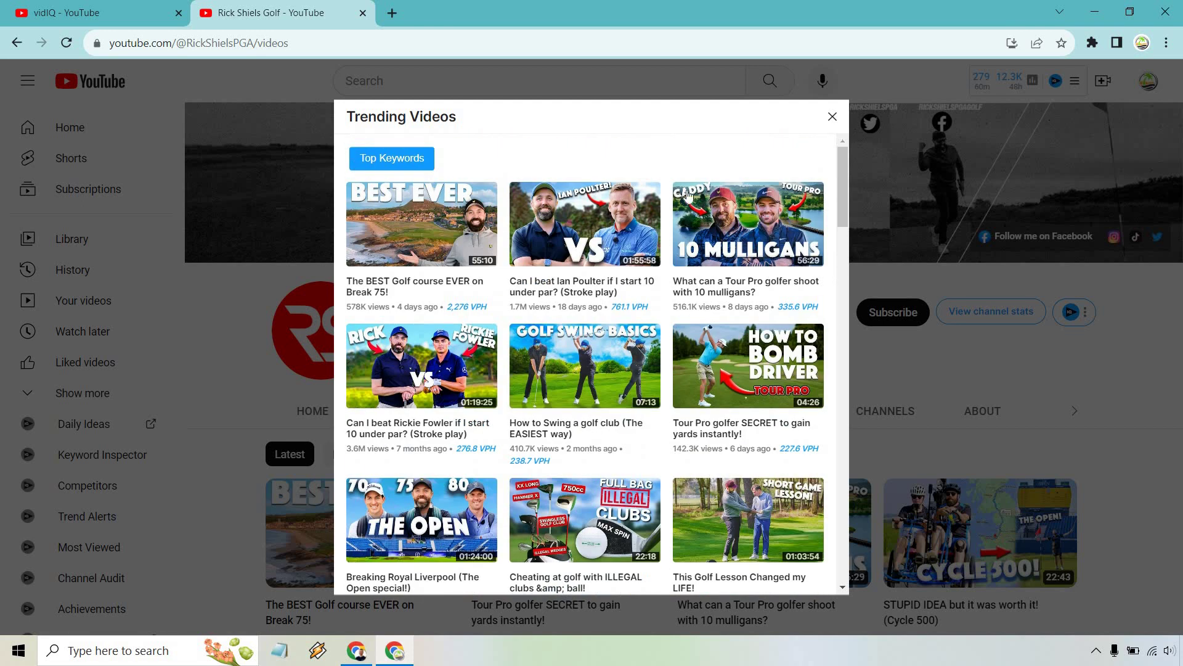